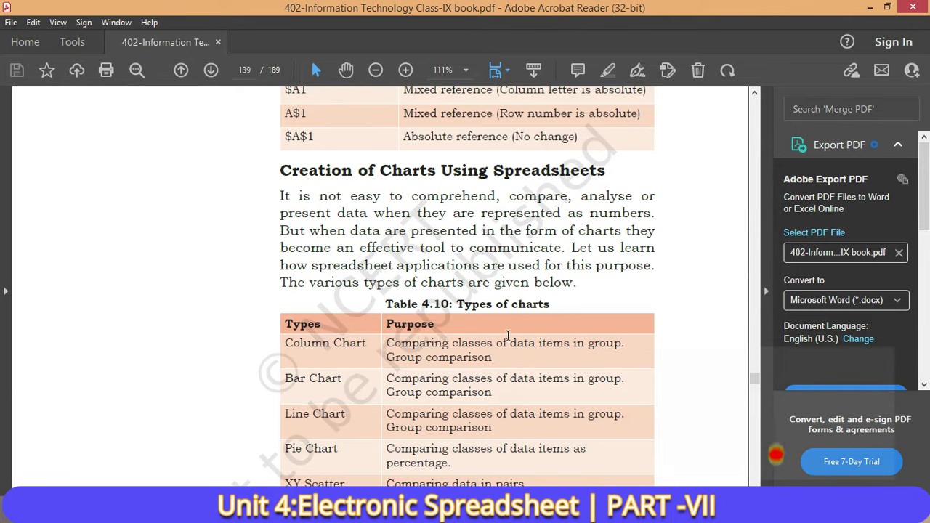
Step: Scroll page 139 to the chart steps: select A1:F7, Insert → Chart, choose chart type
scroll(516, 240, "down", 3)
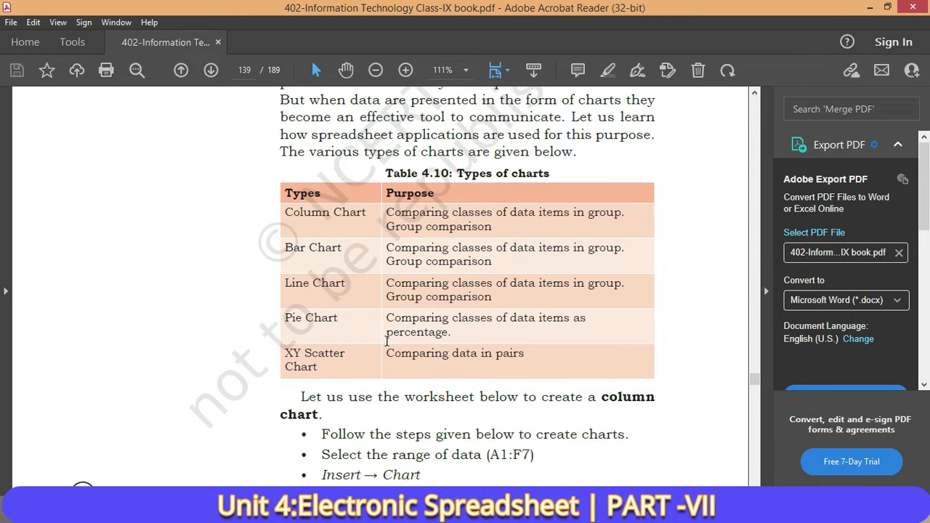
scroll(333, 359, "down", 2)
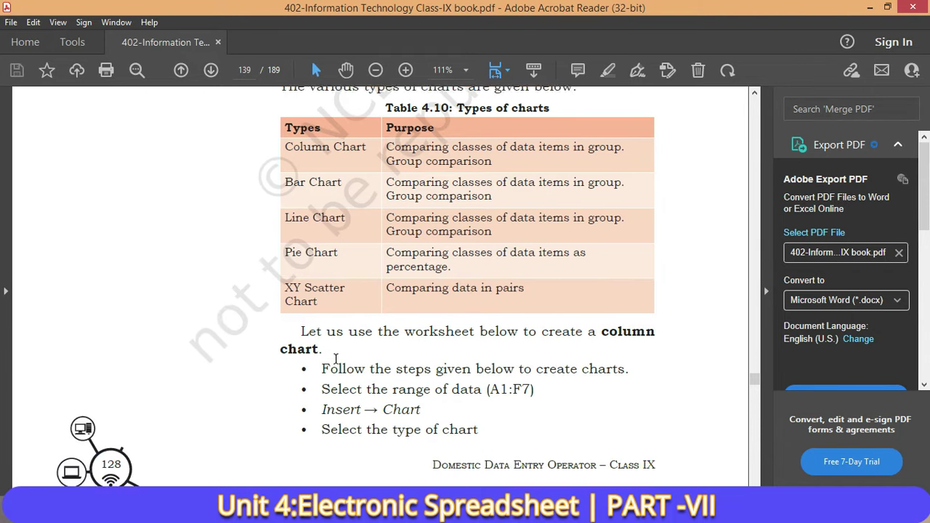
scroll(338, 357, "down", 2)
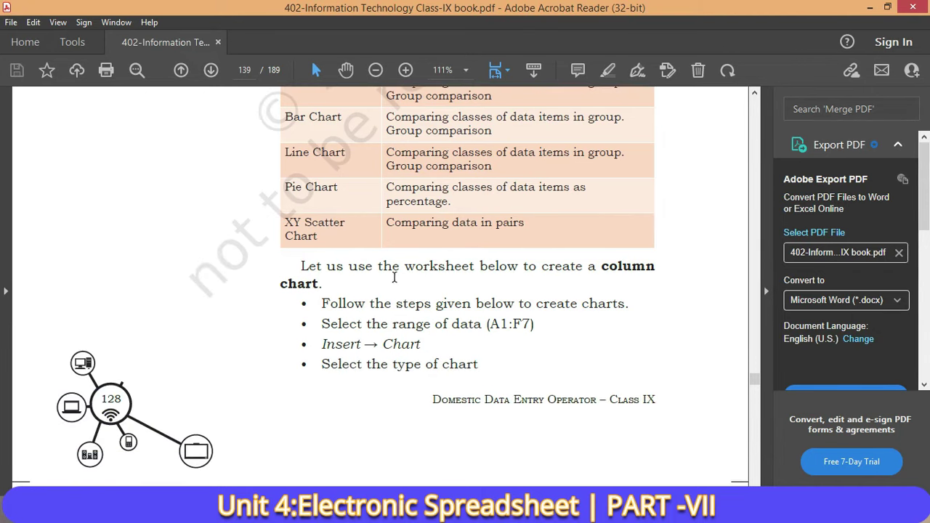
scroll(395, 280, "up", 3)
scroll(395, 284, "down", 2)
scroll(394, 285, "down", 1)
scroll(404, 283, "down", 5)
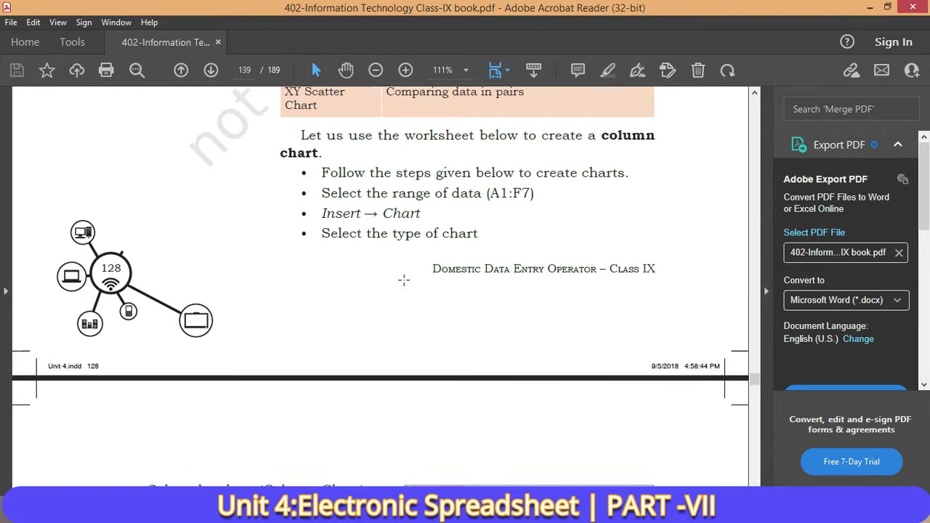
scroll(403, 283, "down", 8)
Step: Scroll past page 140 to the 'Create the worksheet below in Calc' exercise on page 141
scroll(404, 283, "down", 5)
scroll(403, 282, "up", 3)
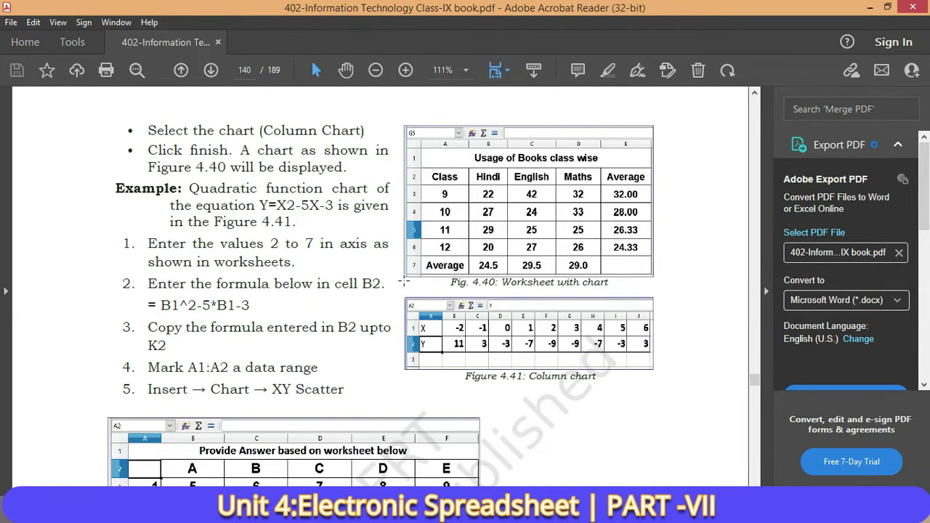
scroll(404, 279, "down", 2)
scroll(404, 280, "down", 1)
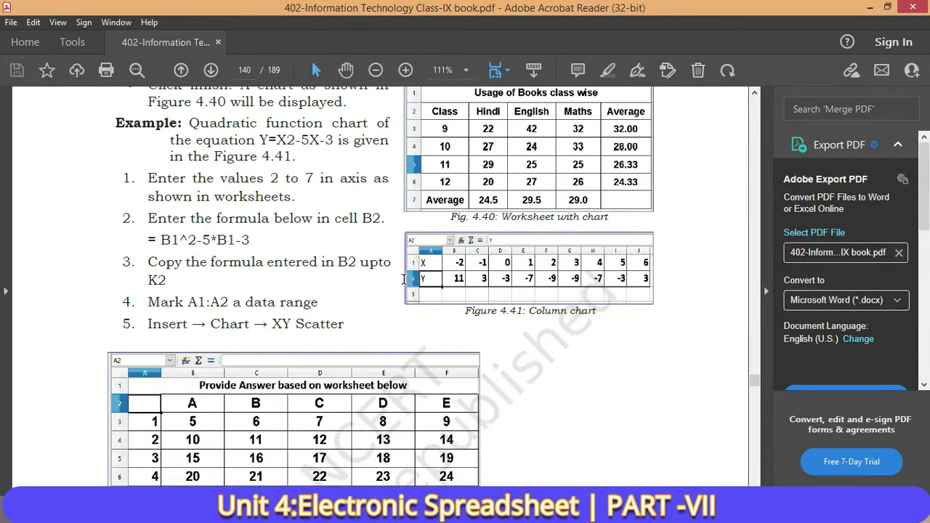
scroll(404, 279, "down", 1)
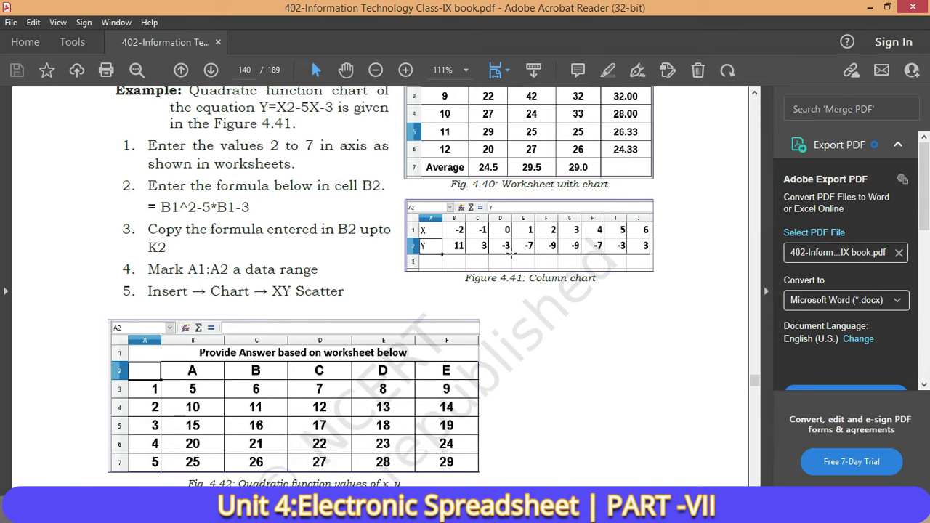
scroll(497, 266, "down", 3)
scroll(390, 335, "down", 5)
scroll(390, 336, "up", 5)
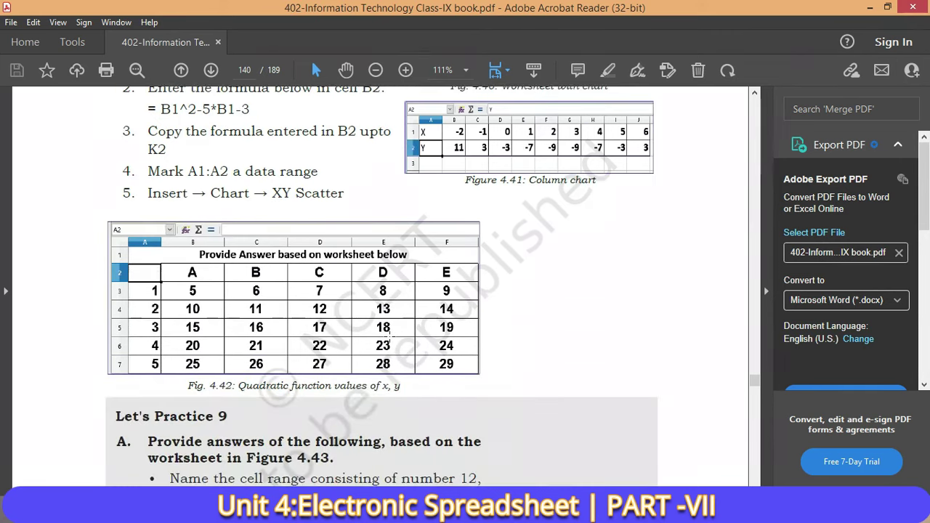
scroll(390, 335, "up", 4)
scroll(395, 328, "up", 2)
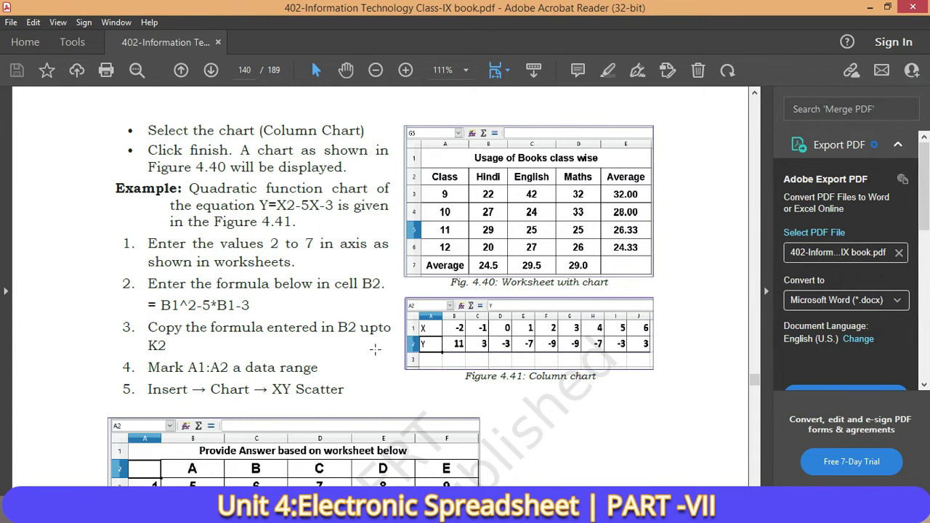
scroll(390, 337, "down", 5)
scroll(390, 338, "down", 3)
scroll(389, 338, "down", 4)
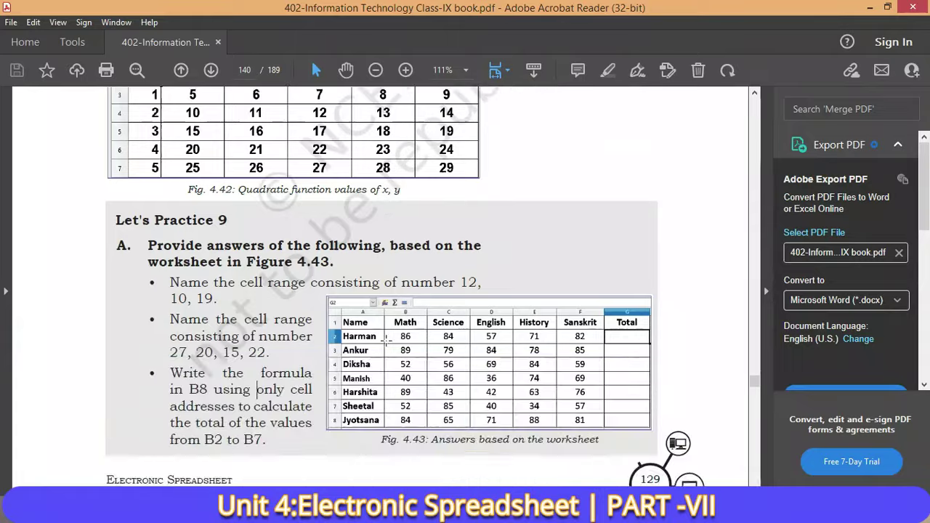
scroll(389, 338, "down", 4)
scroll(385, 339, "down", 6)
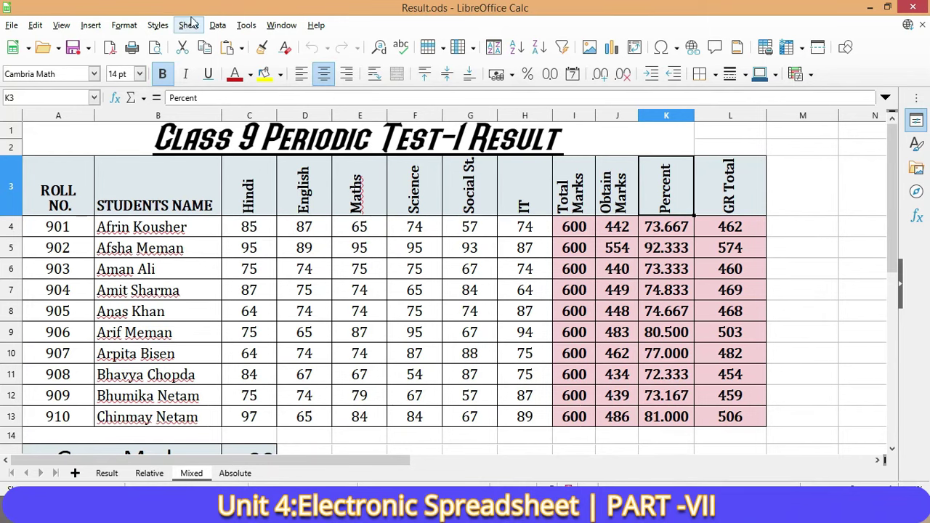
Step: Insert a chart from the Result.ods table, giving a default column chart of all data
left_click(88, 26)
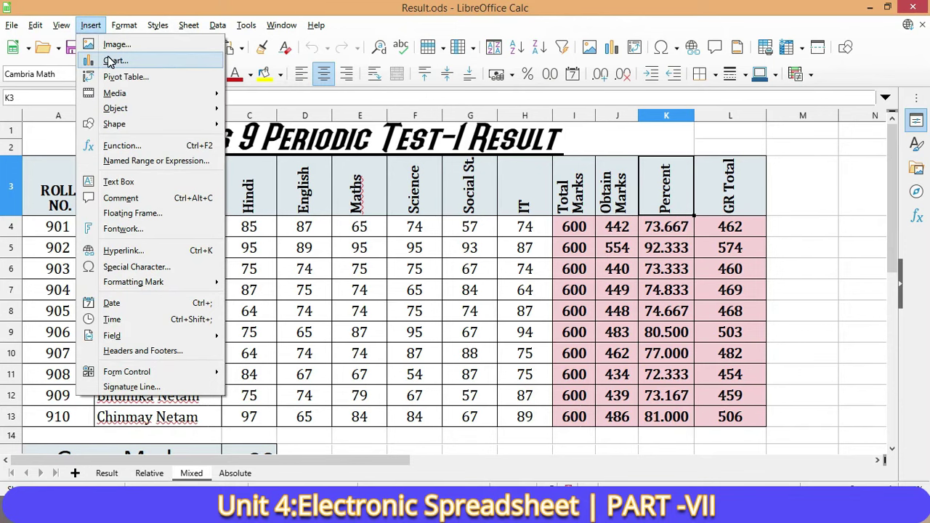
left_click(113, 61)
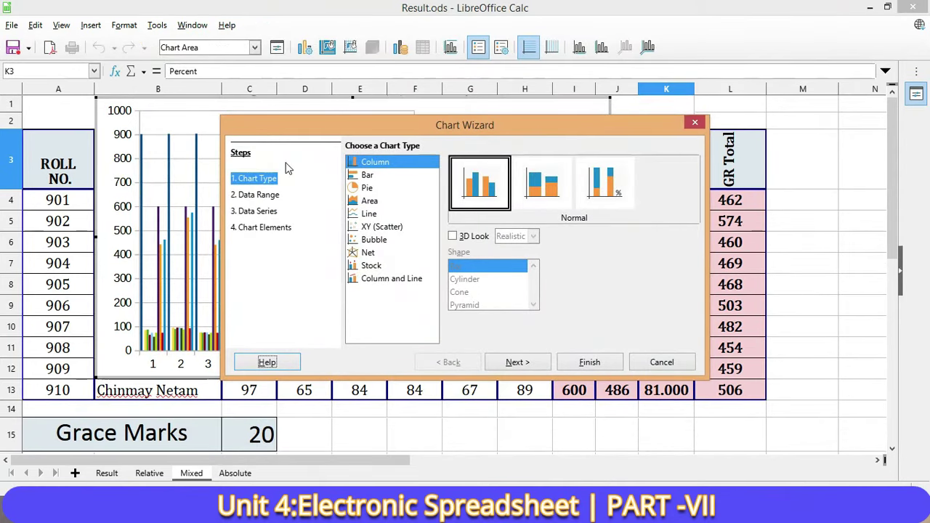
Step: Move the Chart Wizard aside so the default column chart preview is visible
mouse_move(420, 123)
left_mouse_down()
mouse_move(564, 169)
mouse_move(559, 160)
mouse_move(608, 422)
left_mouse_up()
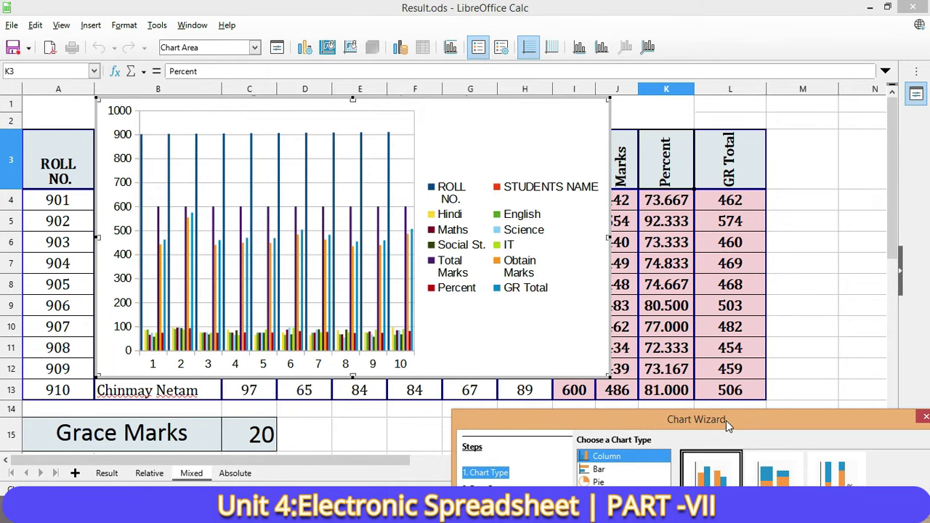
left_click_drag(725, 420, 466, 163)
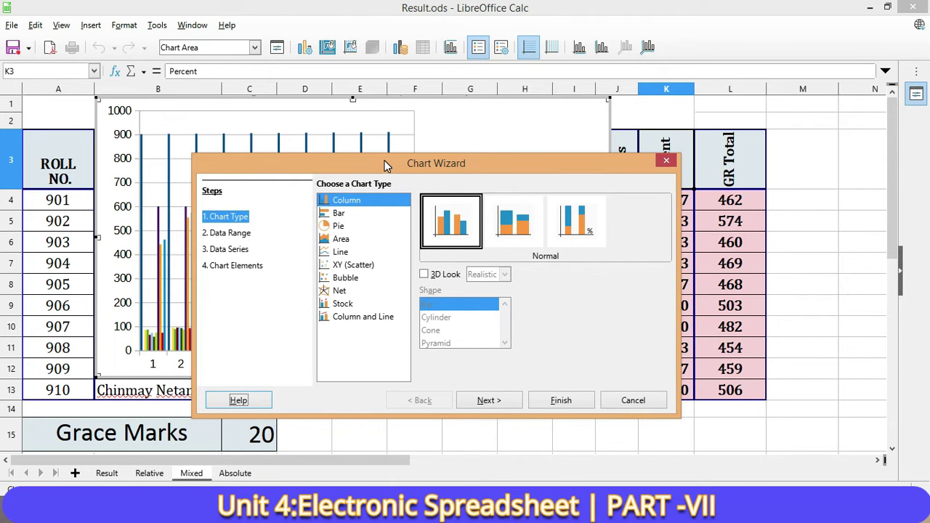
left_click_drag(385, 164, 346, 168)
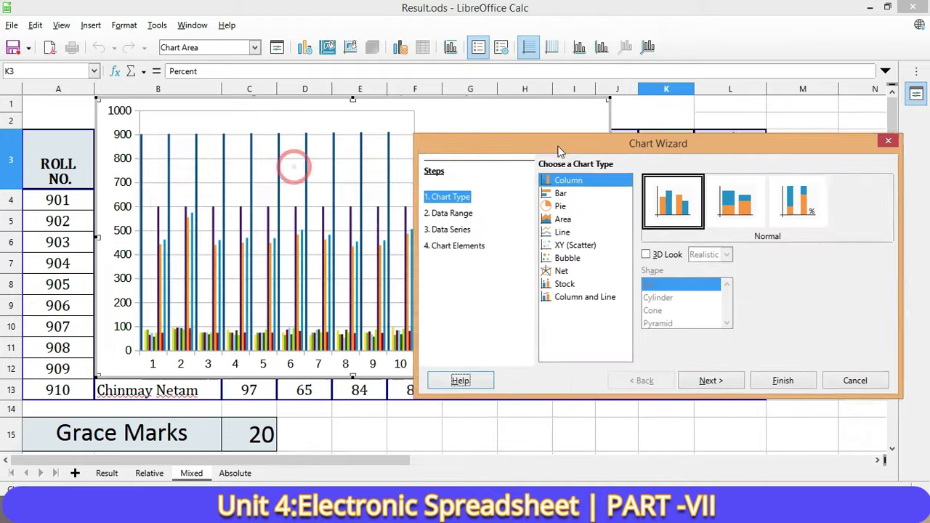
left_click_drag(294, 167, 605, 153)
Step: Preview Bar, Pie, Area, Line and XY (Scatter) charts, then close the wizard without inserting
left_click(610, 203)
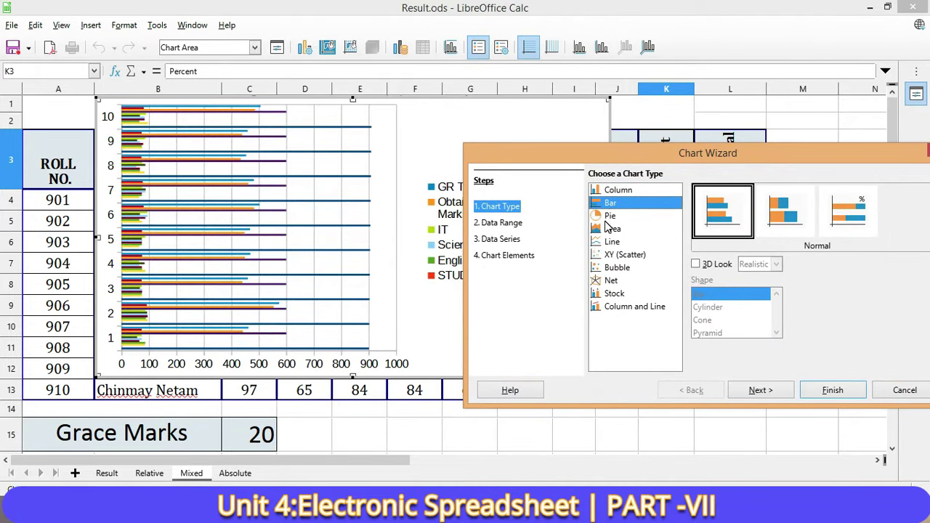
left_click(609, 216)
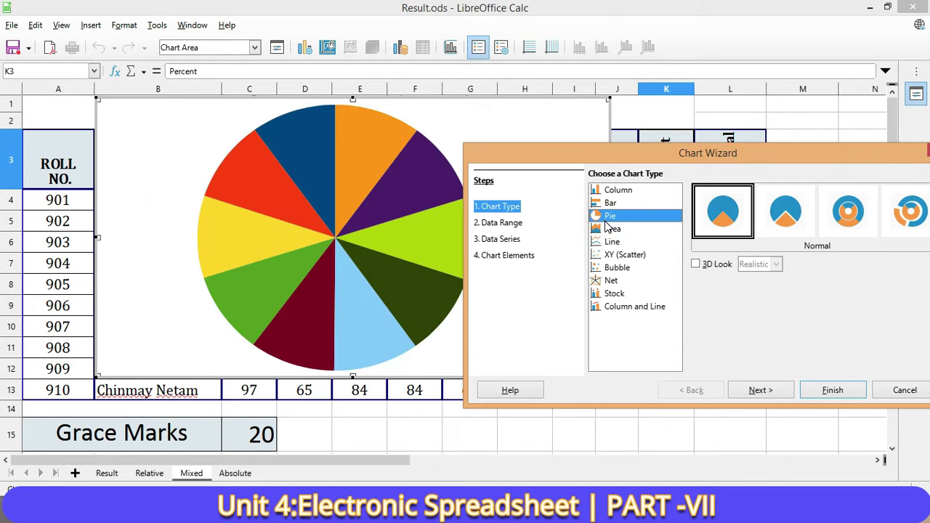
left_click(611, 231)
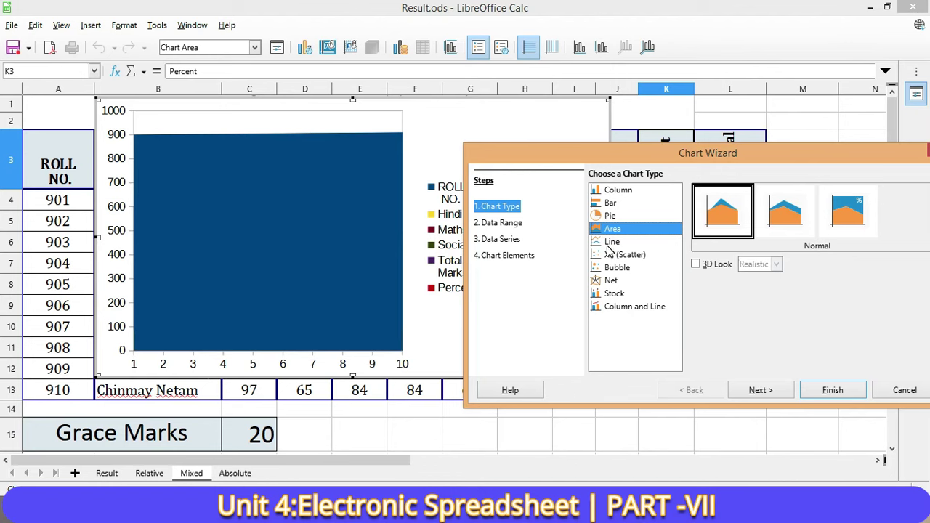
left_click(610, 244)
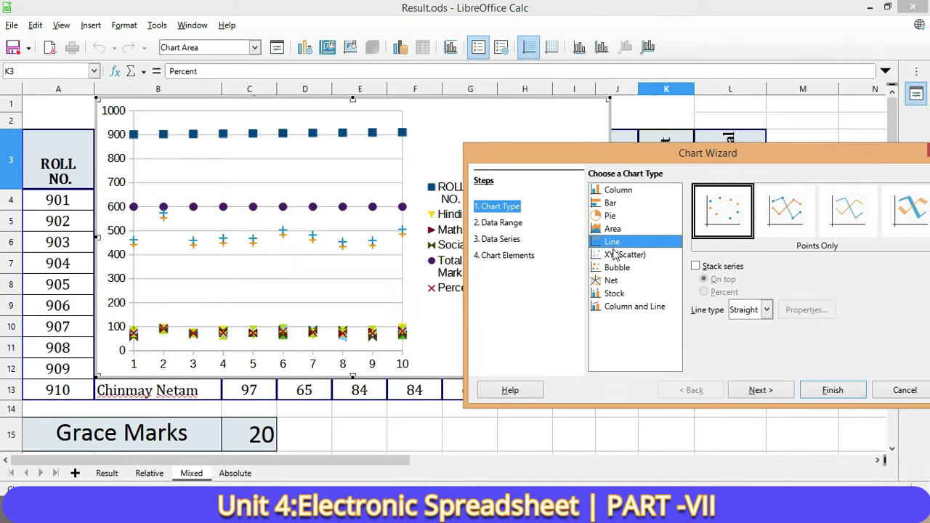
left_click(629, 257)
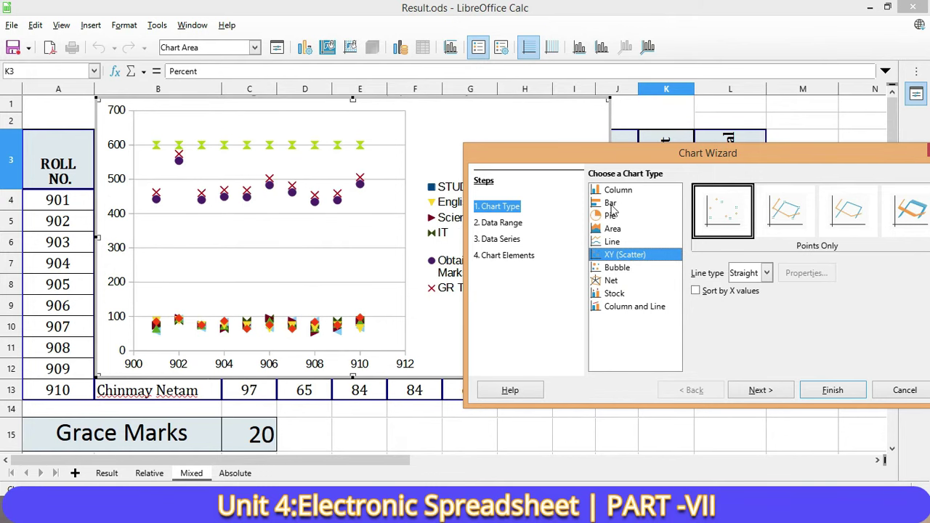
mouse_move(718, 159)
left_mouse_down()
mouse_move(515, 157)
mouse_move(439, 196)
left_mouse_up()
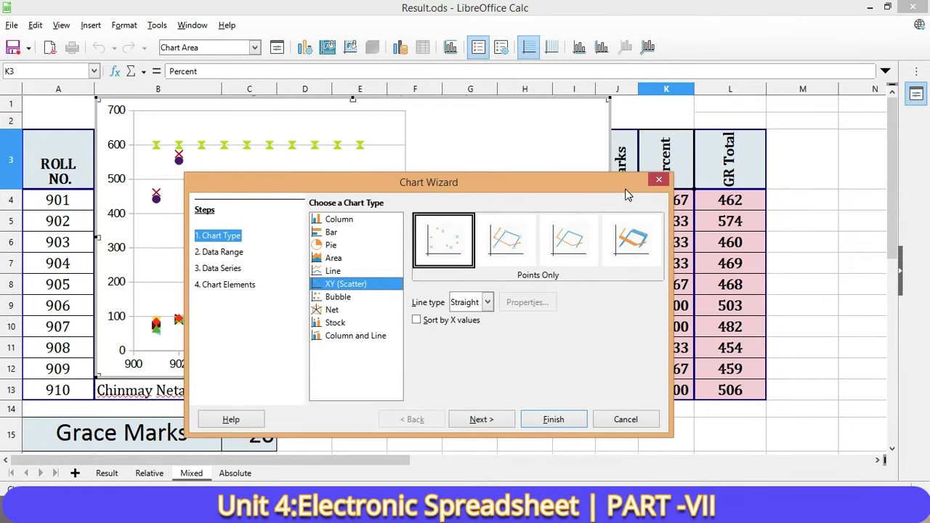
left_click(657, 180)
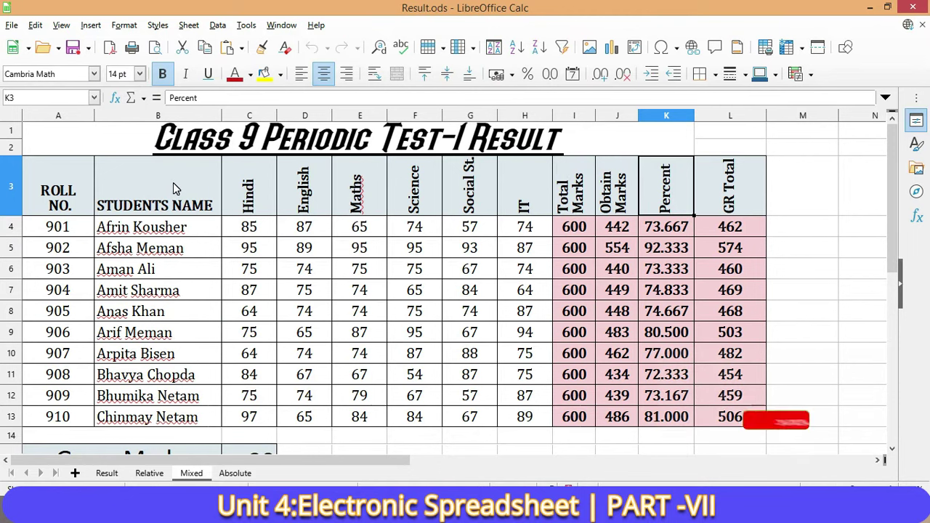
Step: Select the STUDENTS NAME cells B3:B13 together with the Percent cells K3:K13
left_click_drag(174, 189, 175, 417)
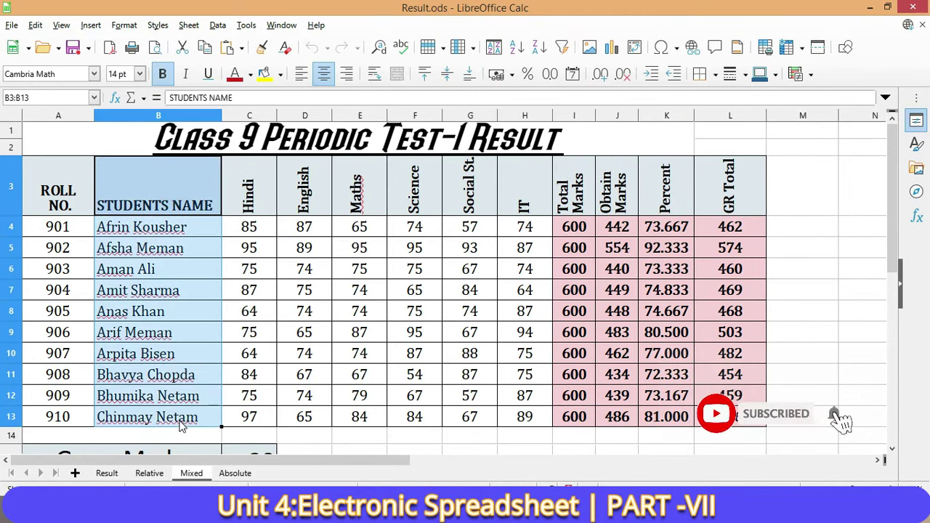
left_click_drag(665, 178, 671, 418)
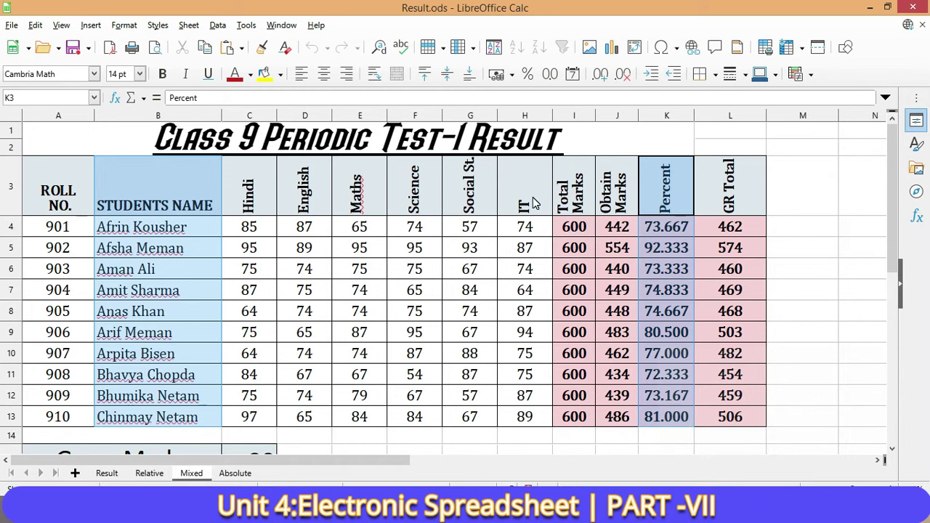
left_click(334, 211)
left_click_drag(137, 204, 166, 415)
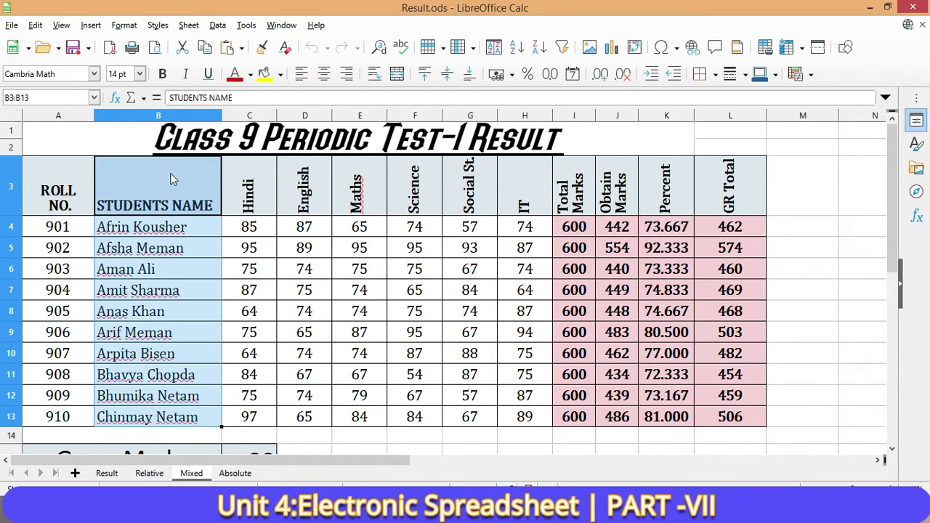
left_click(663, 196, "ctrl")
left_click_drag(662, 287, 666, 416)
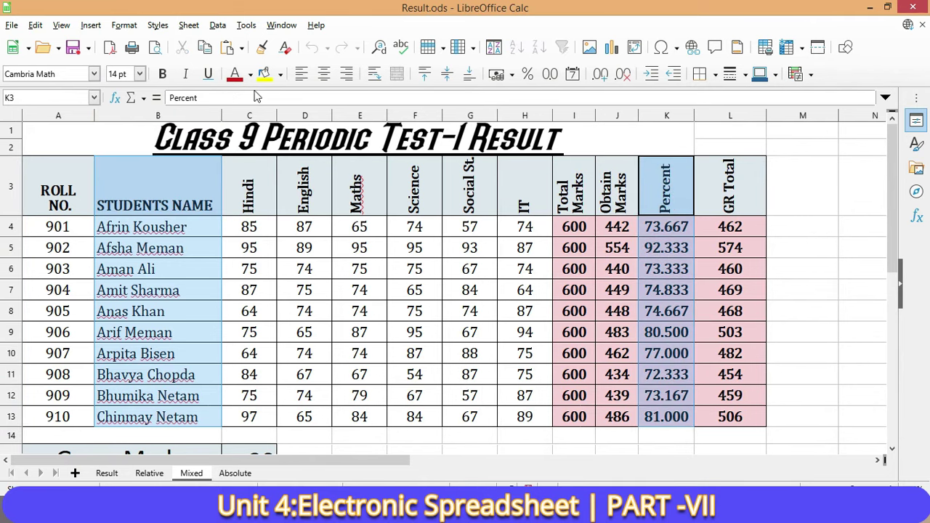
Step: Bring up the Insert menu for the selected names and percentages
left_click(93, 25)
left_click(93, 25)
left_click(92, 24)
Step: Insert a chart of names and percentages and uncover its column preview behind the wizard
left_click(114, 63)
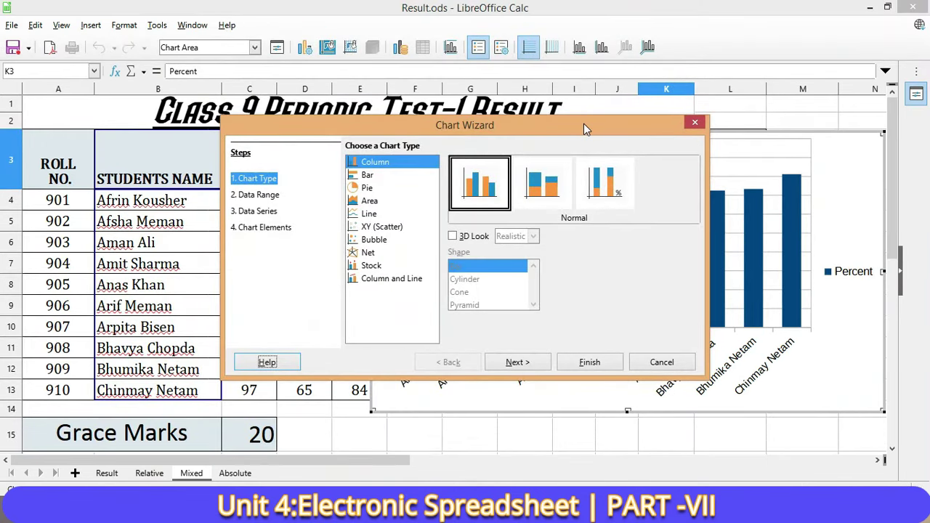
left_click_drag(583, 124, 251, 407)
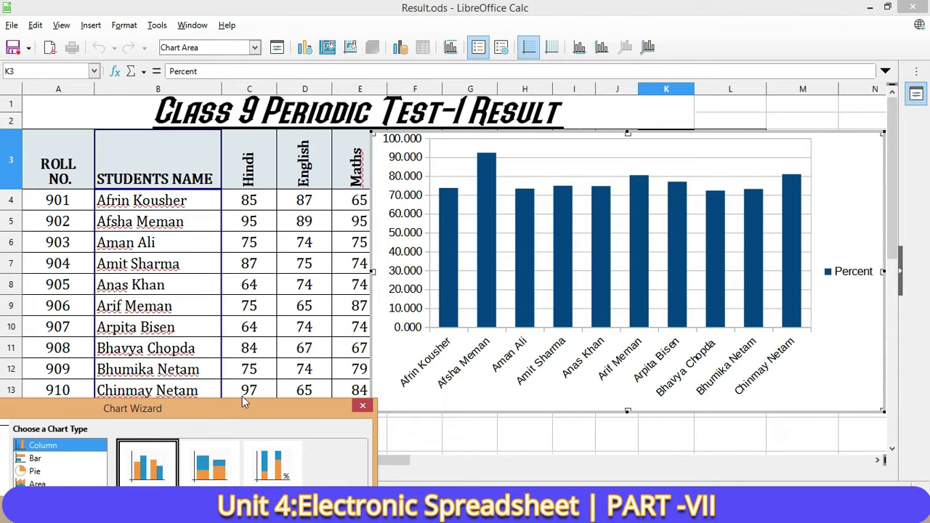
left_click_drag(228, 406, 366, 118)
Step: Try Stacked and Percent Stacked columns, return to Normal, then switch to a Bar chart
left_click(350, 178)
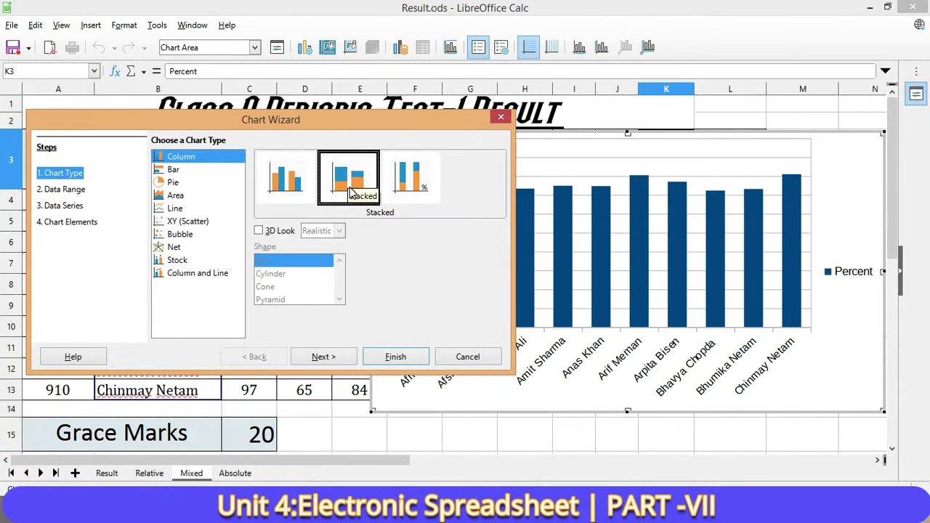
left_click(416, 181)
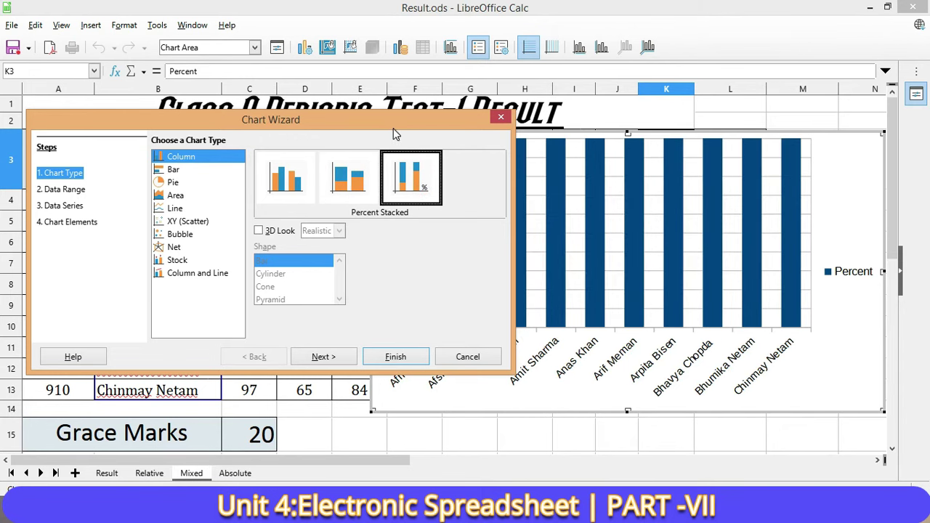
left_click_drag(393, 125, 348, 237)
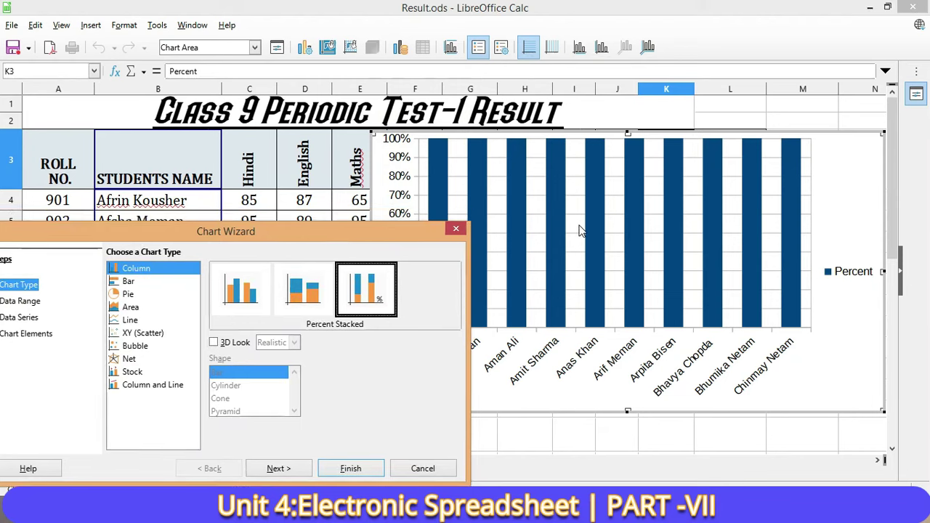
left_click(280, 291)
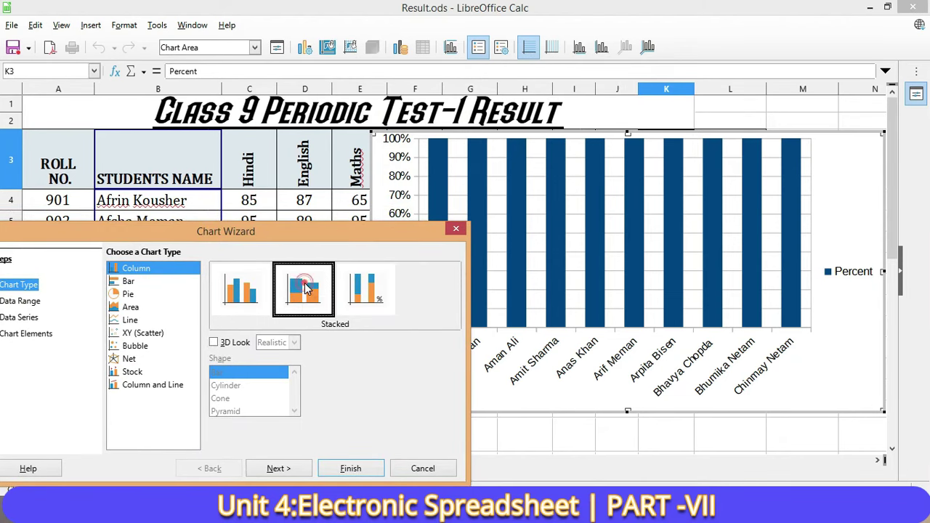
left_click(266, 292)
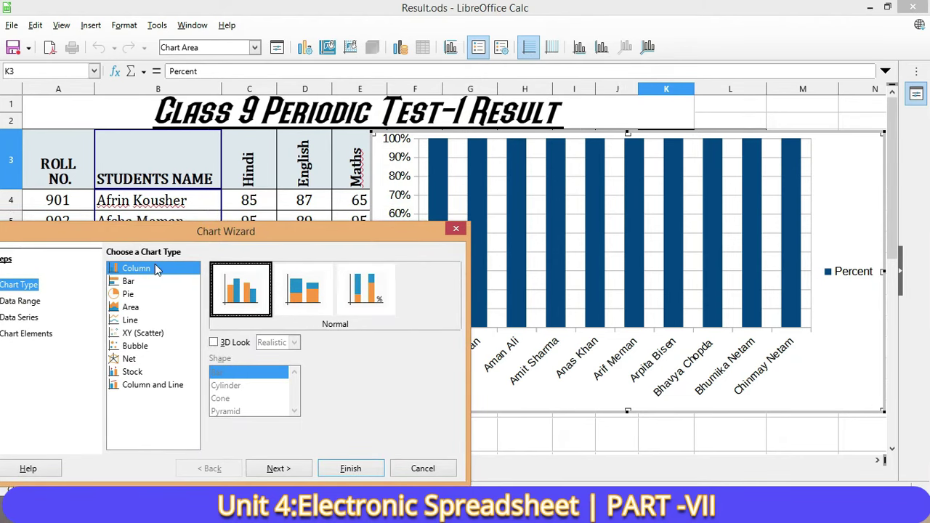
left_click(131, 282)
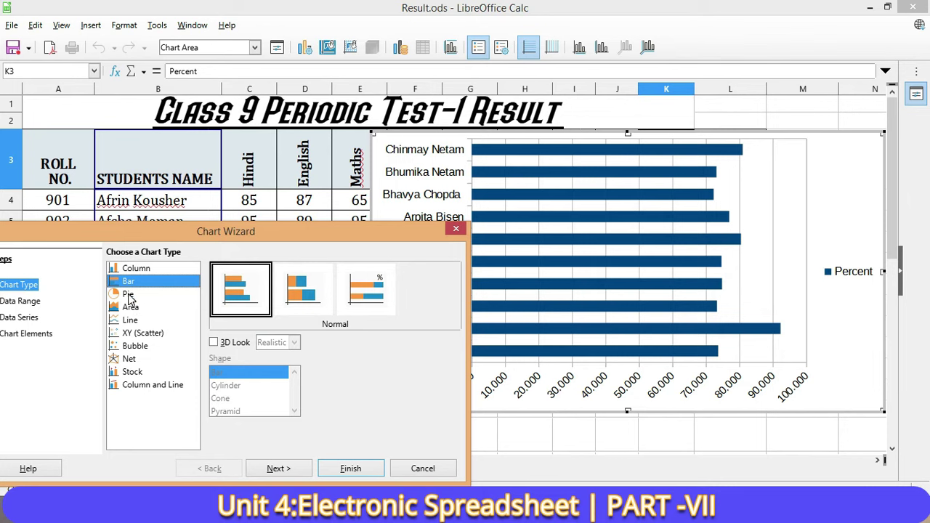
Step: Preview the percentages as Pie, Area, points-only Line, then XY (Scatter) charts
left_click(131, 295)
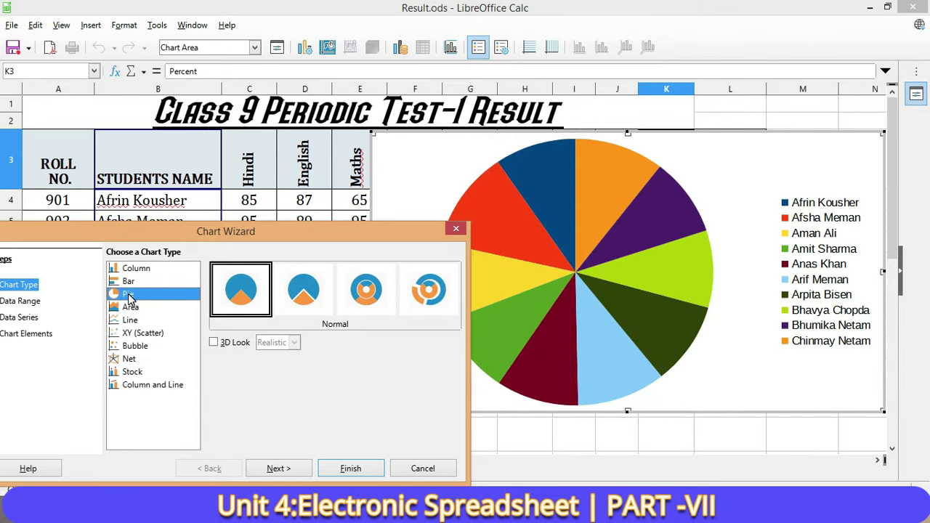
left_click_drag(387, 240, 260, 195)
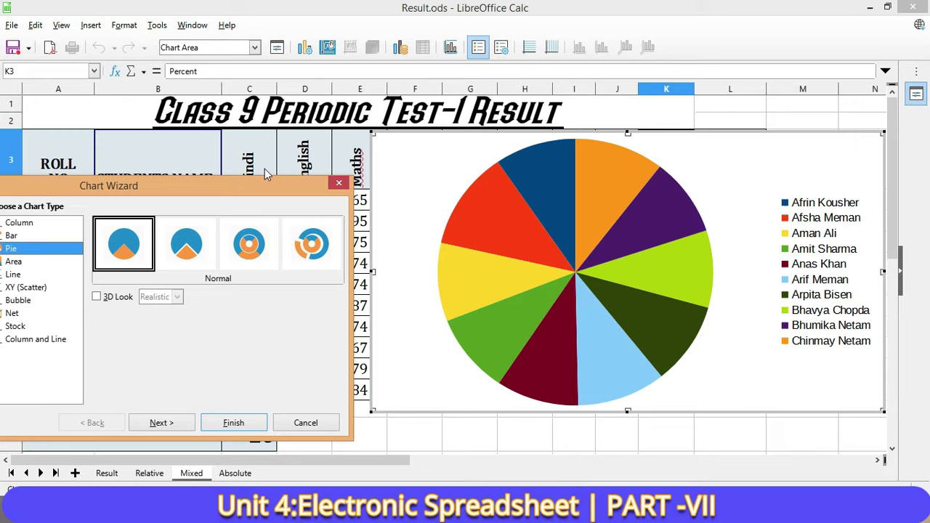
left_click_drag(188, 192, 417, 186)
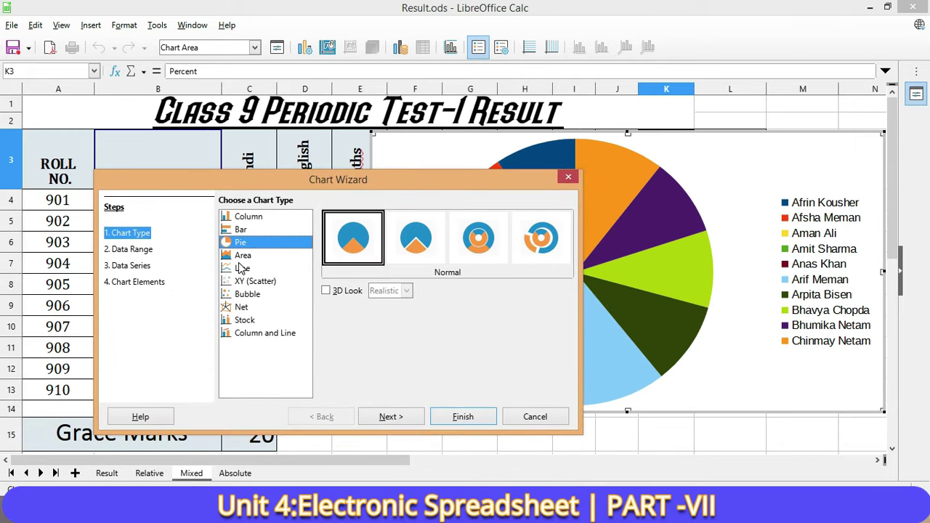
left_click(243, 255)
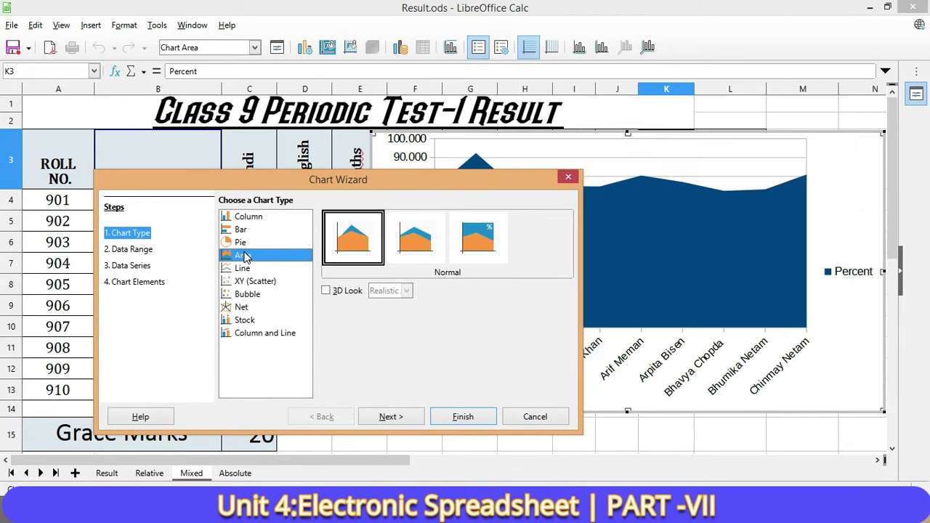
left_click_drag(362, 186, 184, 191)
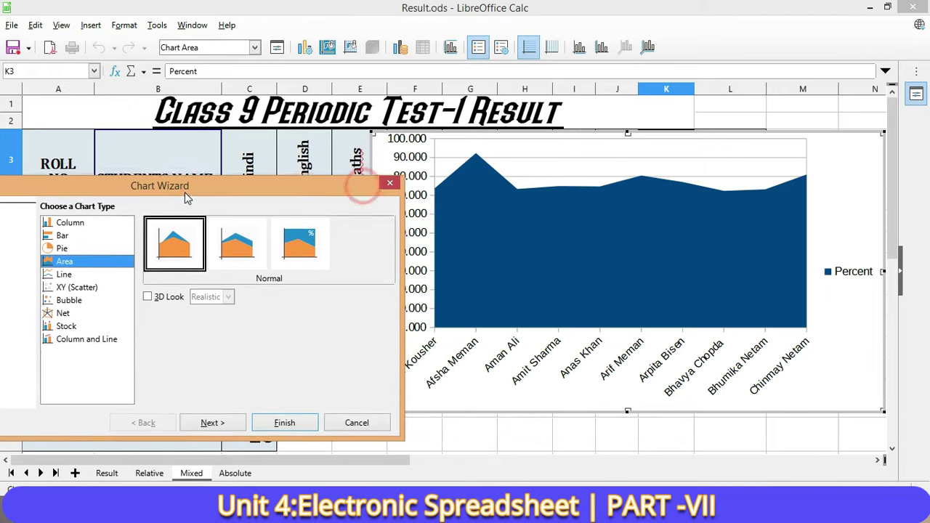
left_click(473, 155)
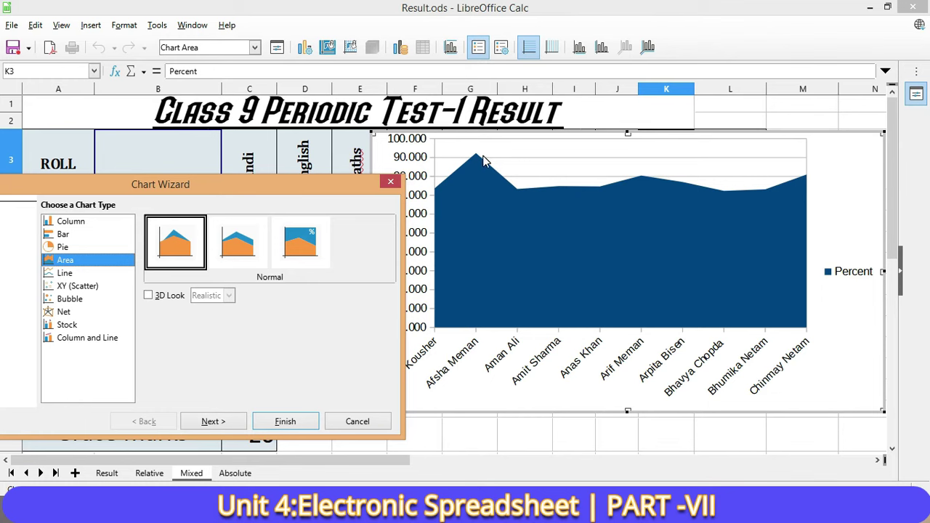
left_click(66, 273)
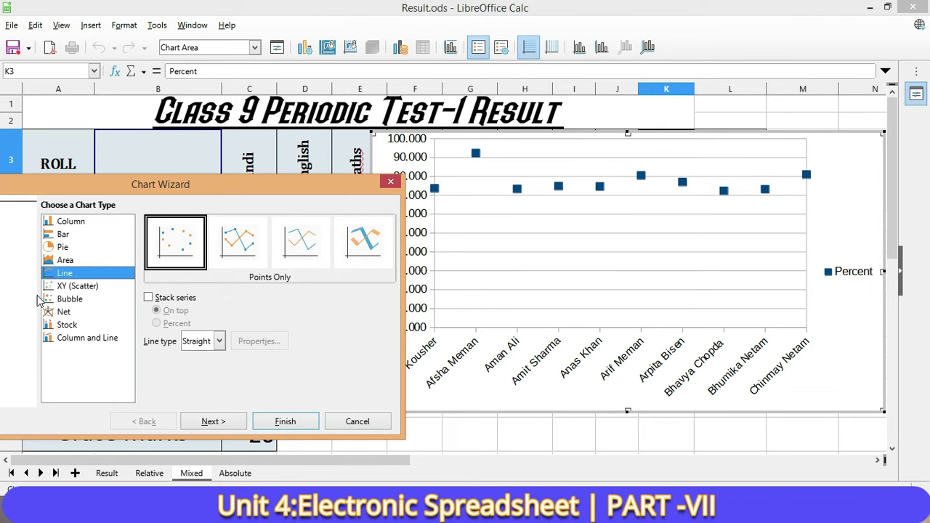
left_click(64, 287)
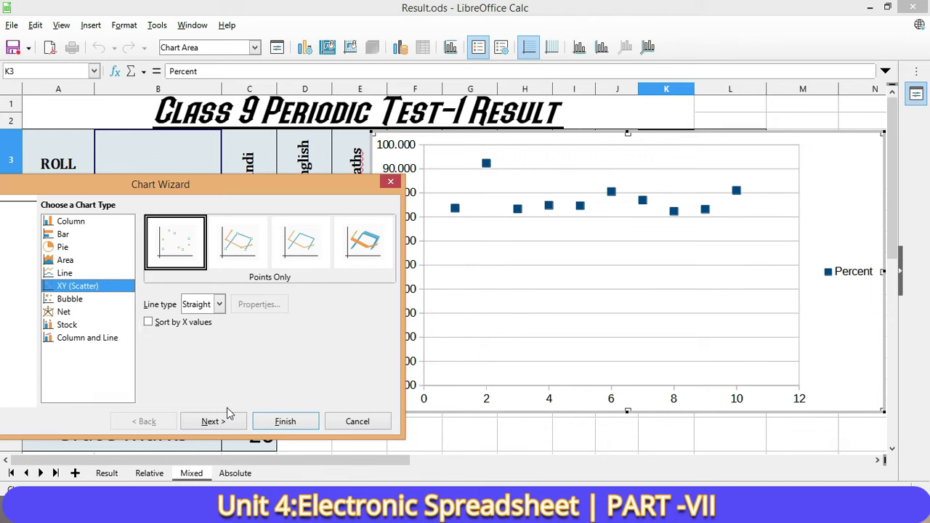
Step: Choose Pie, compare Exploded Pie, Donut and Exploded Donut, then finish with Normal pie
left_click(69, 222)
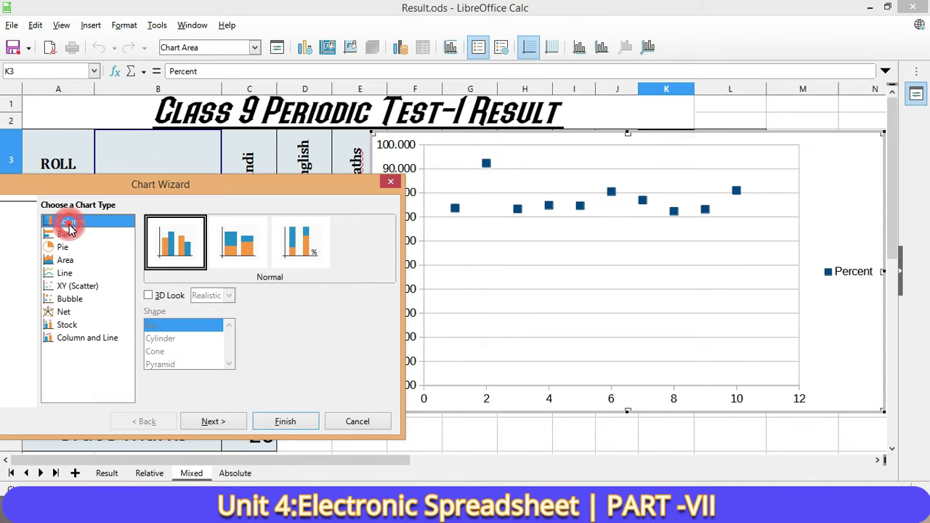
left_click(67, 247)
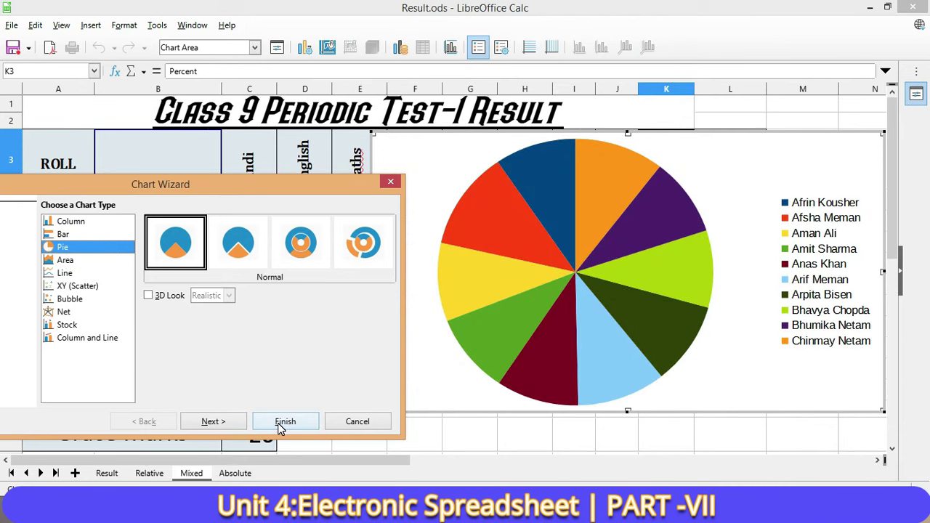
left_click(236, 252)
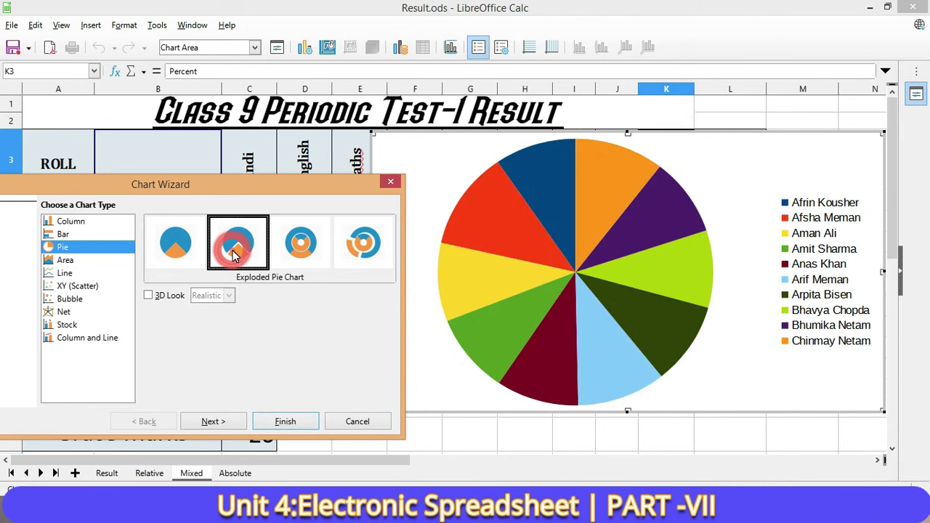
left_click(287, 251)
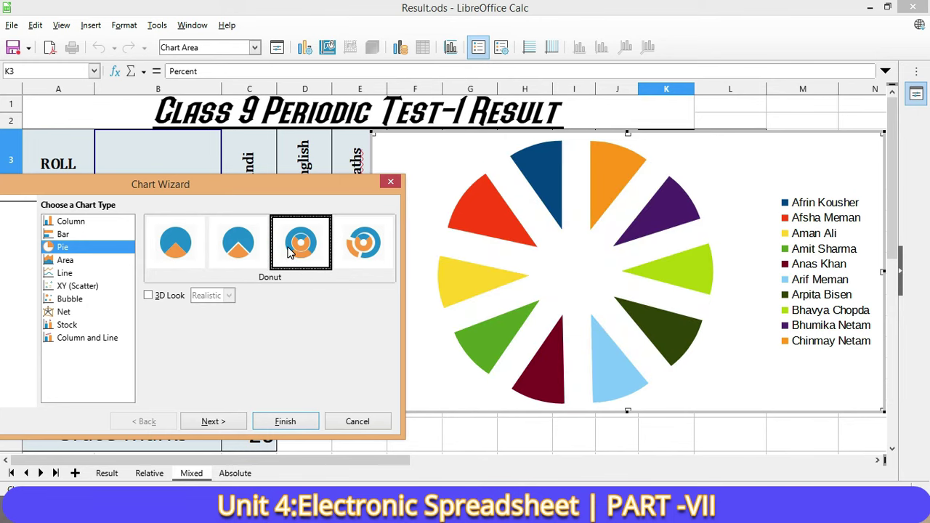
left_click(375, 246)
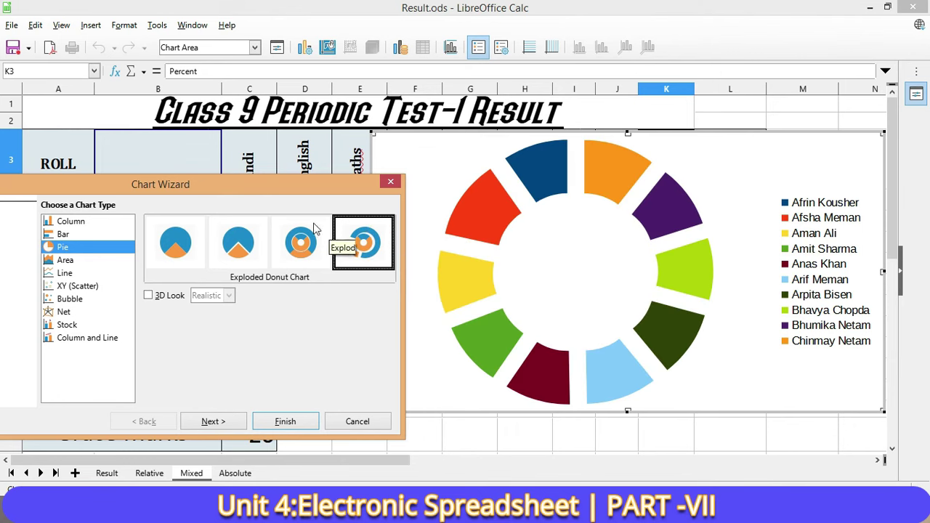
left_click(181, 231)
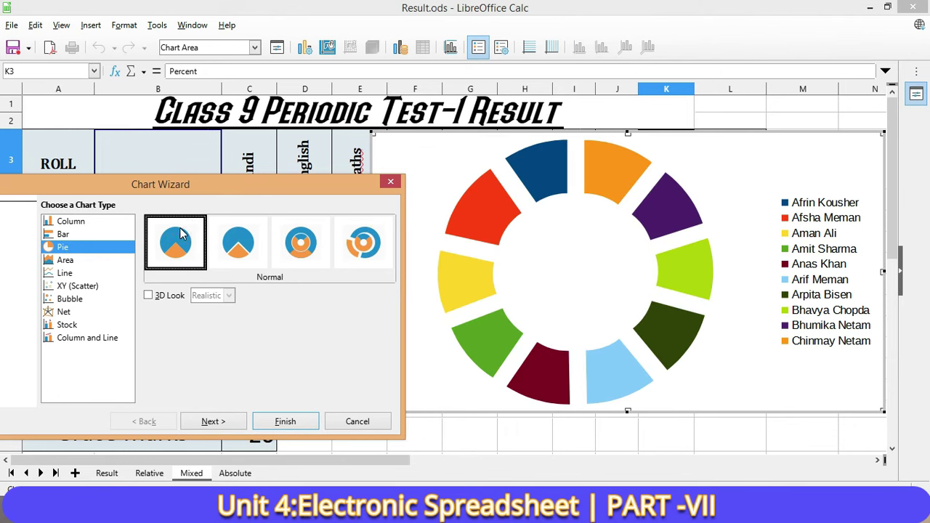
left_click(285, 421)
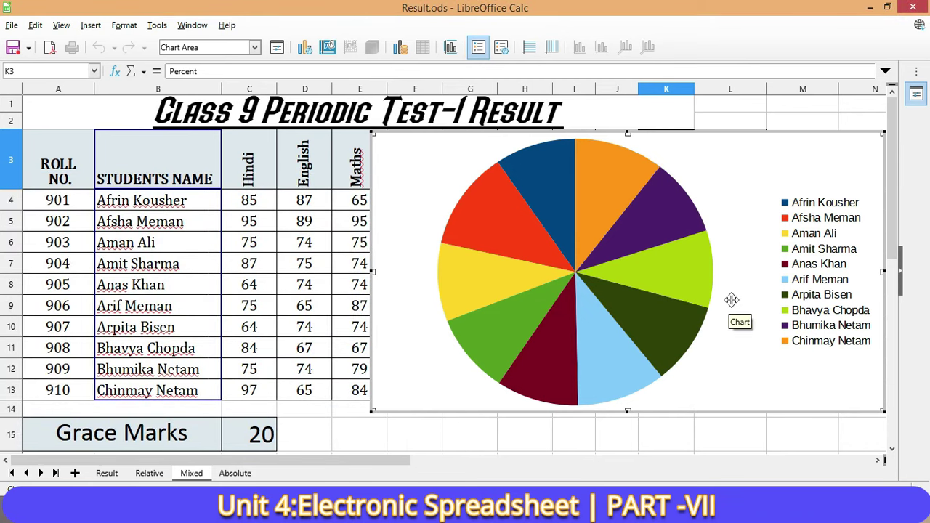
Step: Select the pie's plot area and drag it slightly left inside the chart
left_click(762, 372)
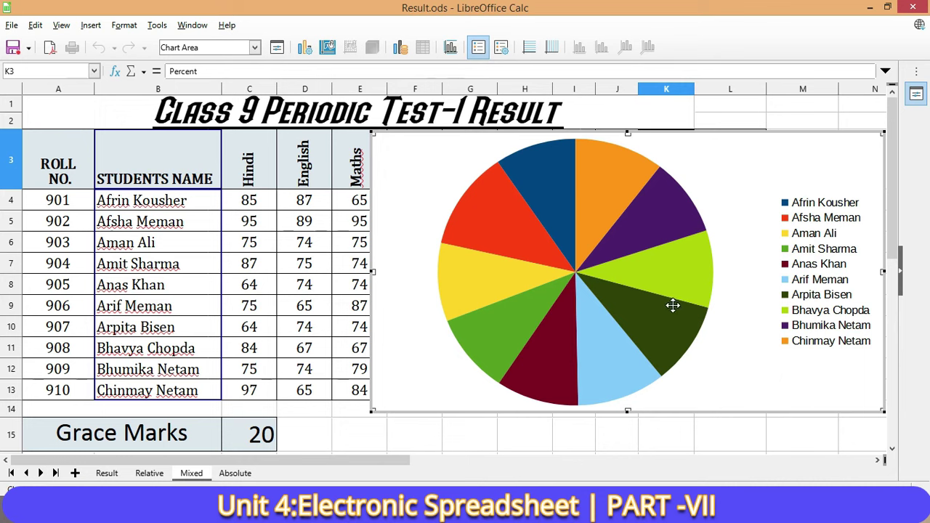
left_click(774, 158)
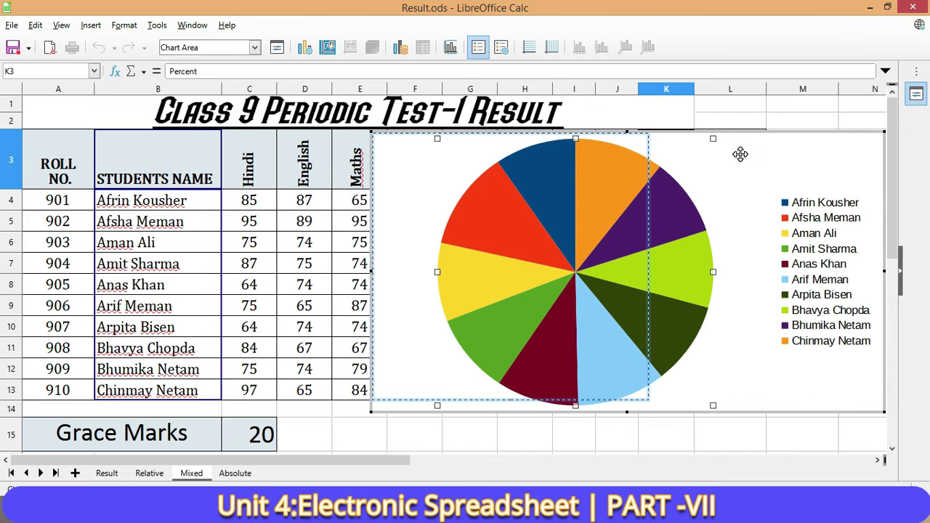
left_click_drag(772, 164, 764, 166)
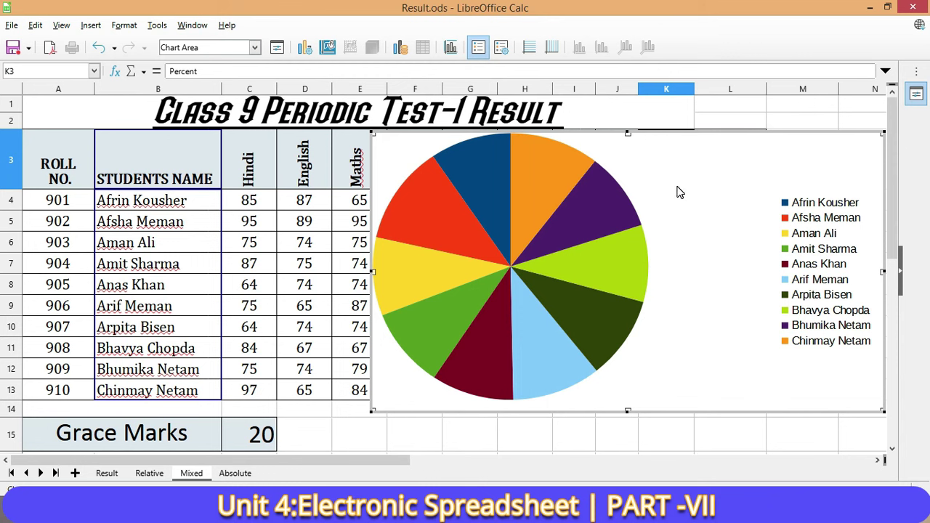
mouse_move(520, 193)
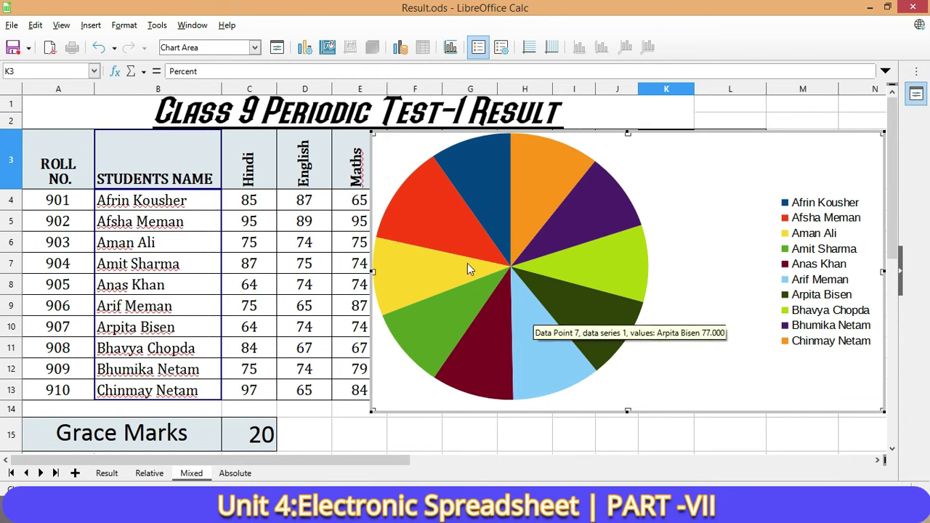
mouse_move(580, 248)
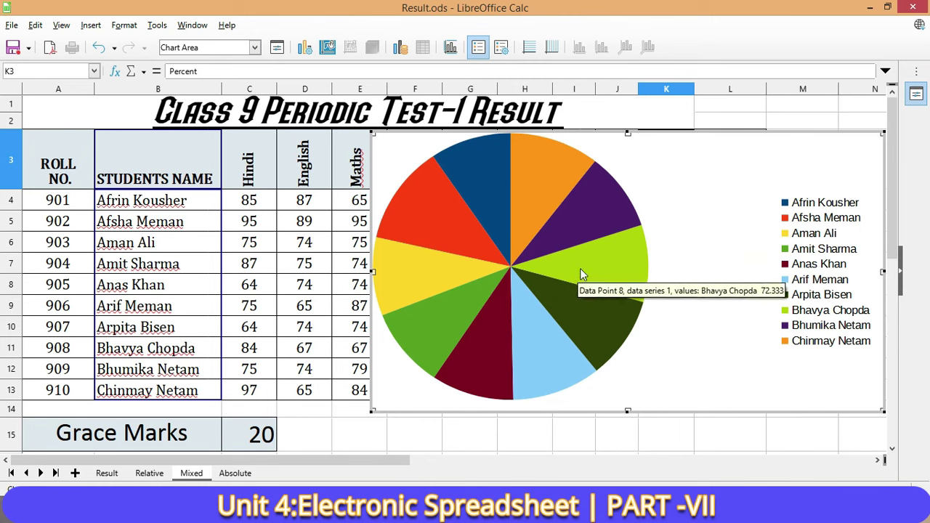